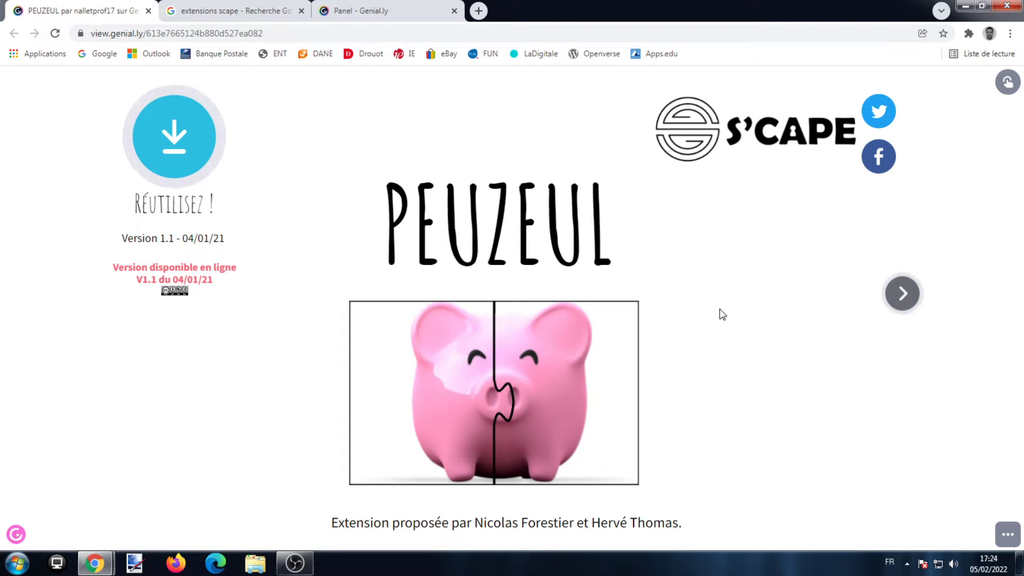
Open the S'CAPE page of Genially tools from the search results and go to the PEUZEUL extension article
click(404, 10)
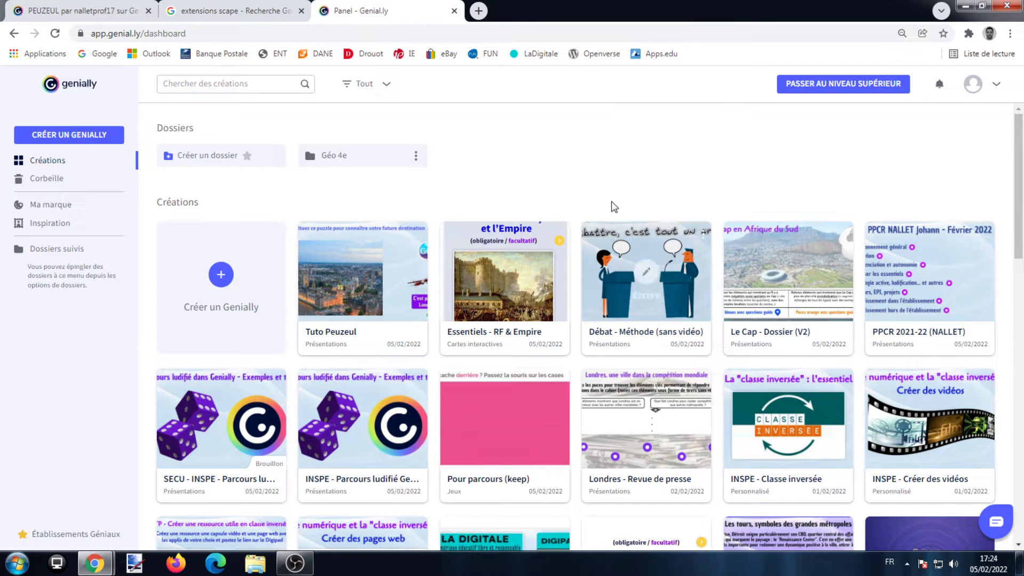
click(269, 6)
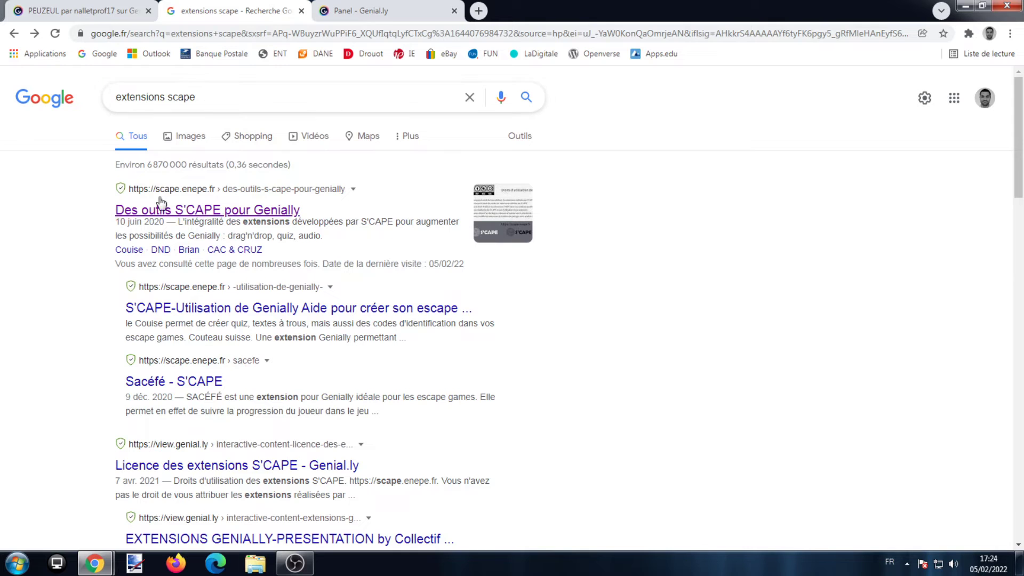
click(212, 209)
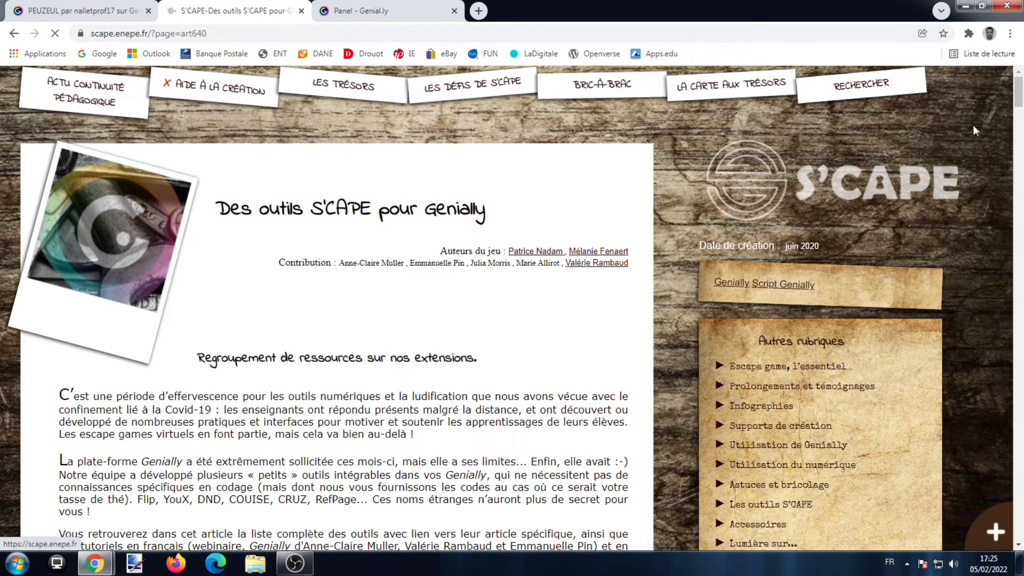
drag(1018, 97, 1016, 299)
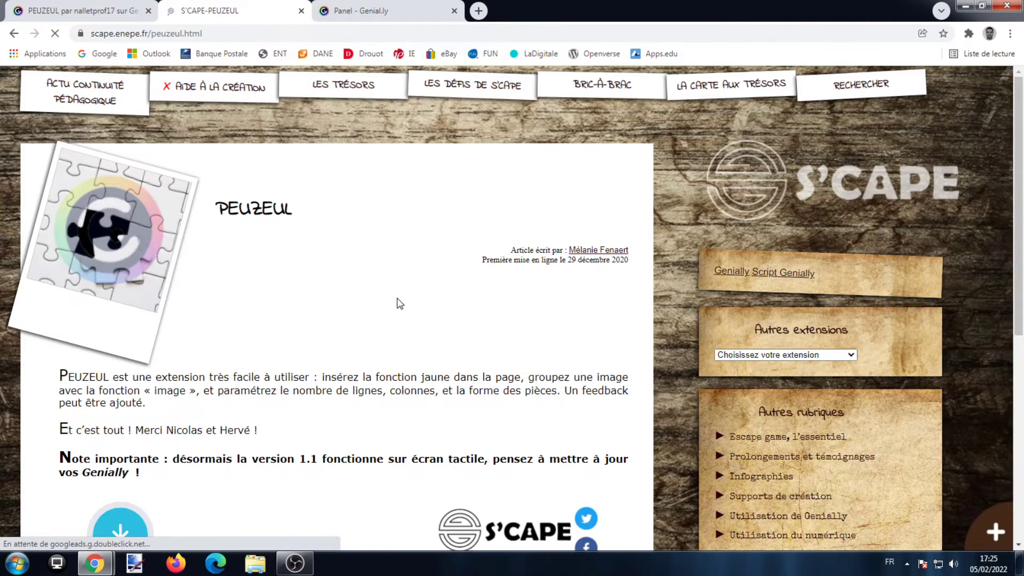
Reuse the PEUZEUL template embedded in the article as an editable Genially creation
drag(1019, 148, 1022, 283)
drag(297, 428, 402, 428)
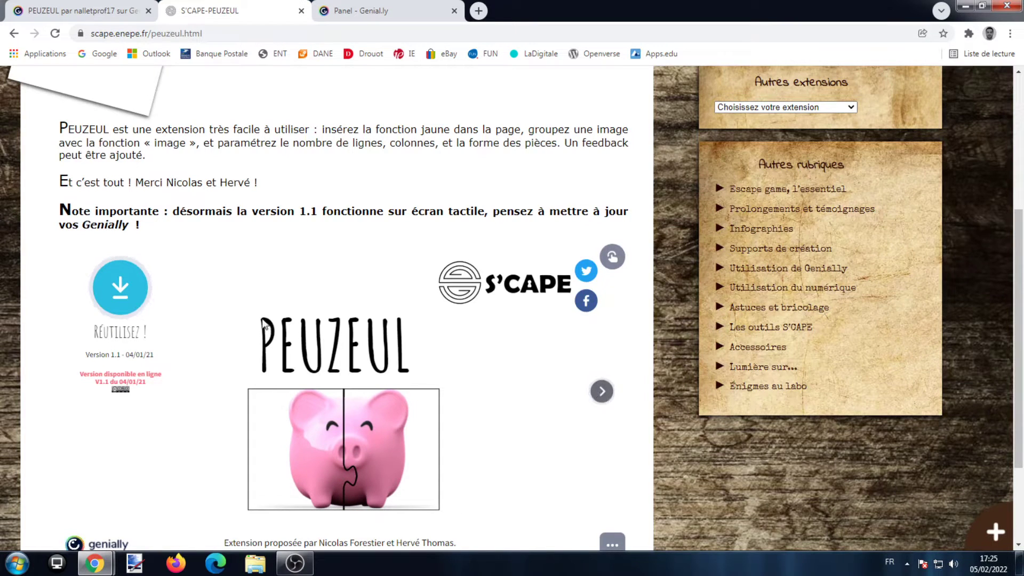
click(122, 288)
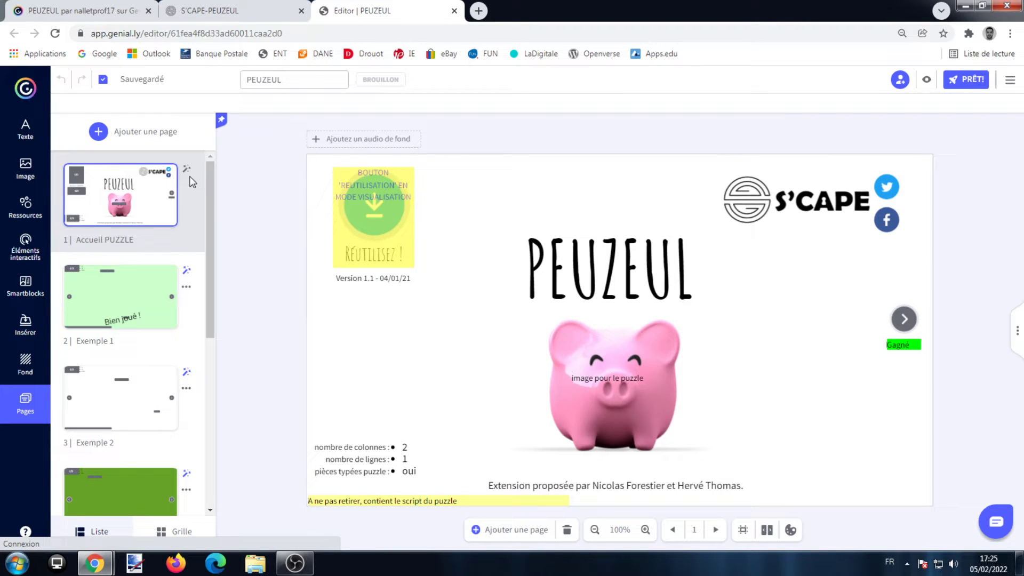
Look through the template's pages, including the "Genially sans titre Copie" instructions and the "Page de création"
scroll(207, 218, down, 3)
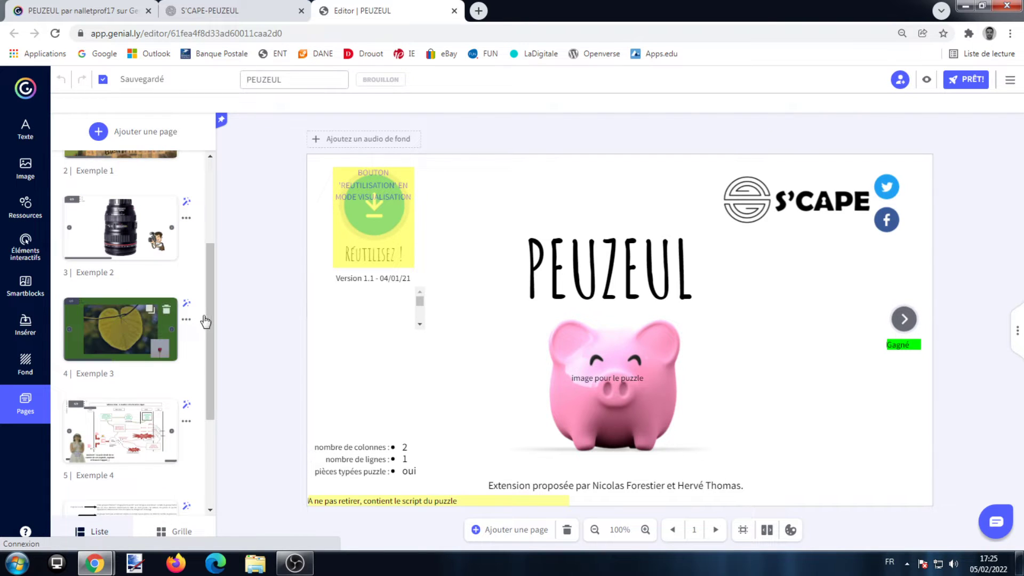
scroll(211, 360, down, 3)
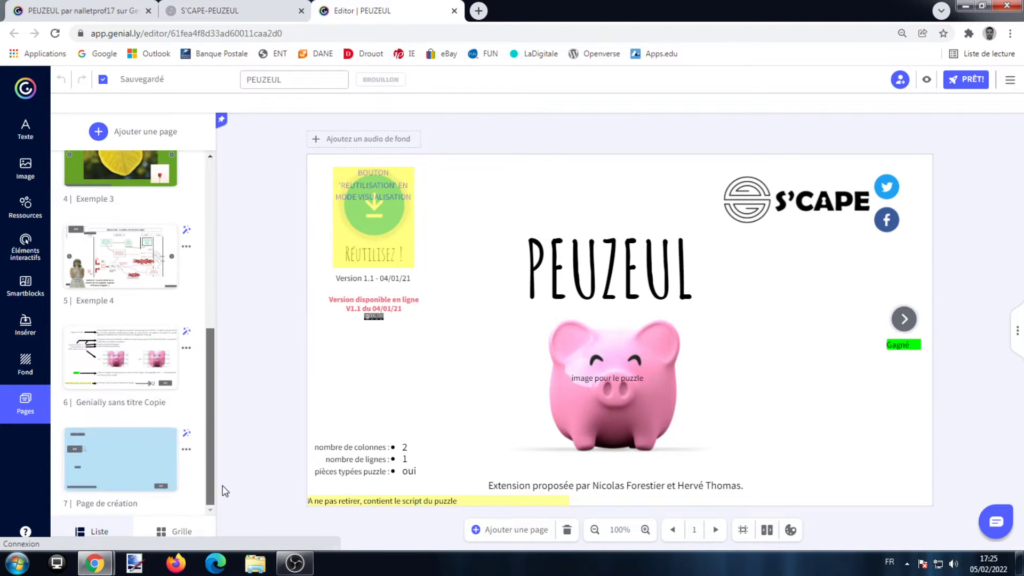
click(134, 373)
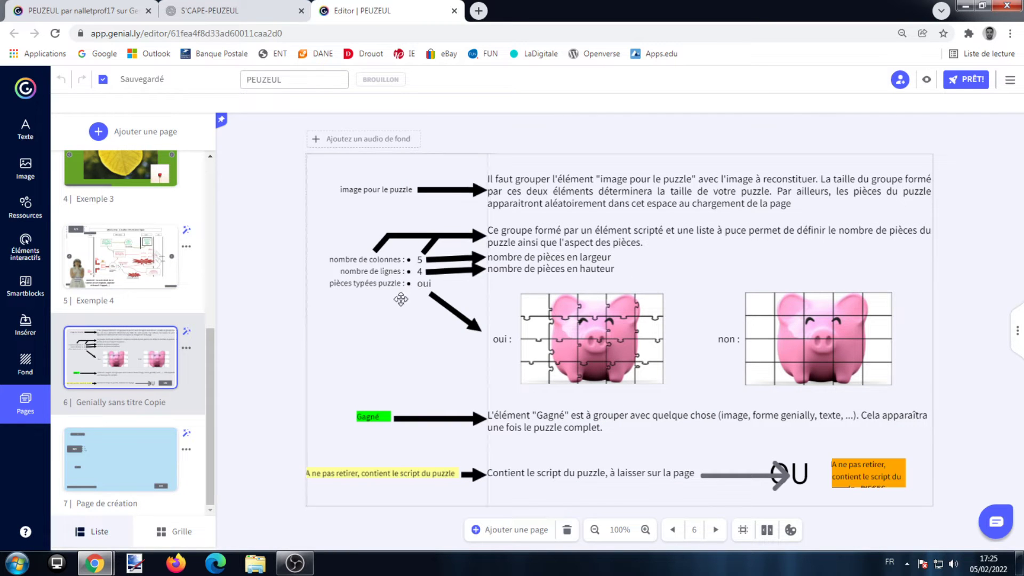
click(137, 471)
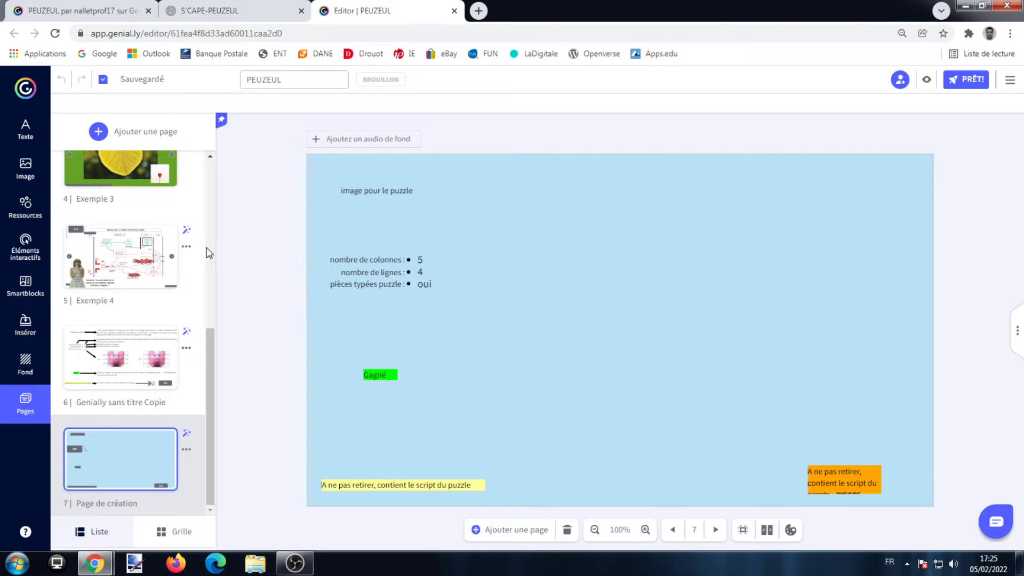
Open the "Tuto Peuzeul" creation for editing and move the London photo on page 1 slightly upward
click(27, 92)
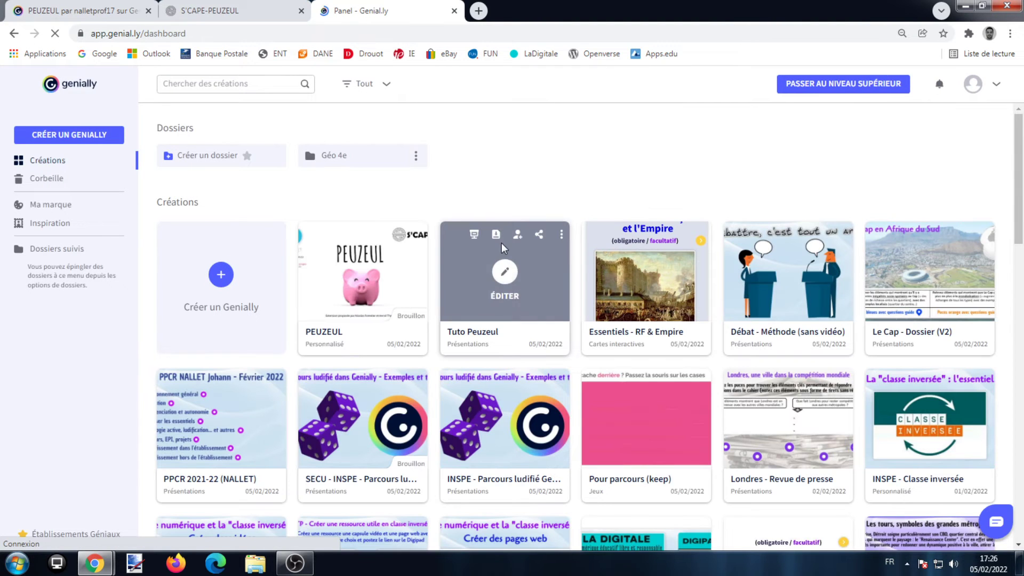
click(506, 273)
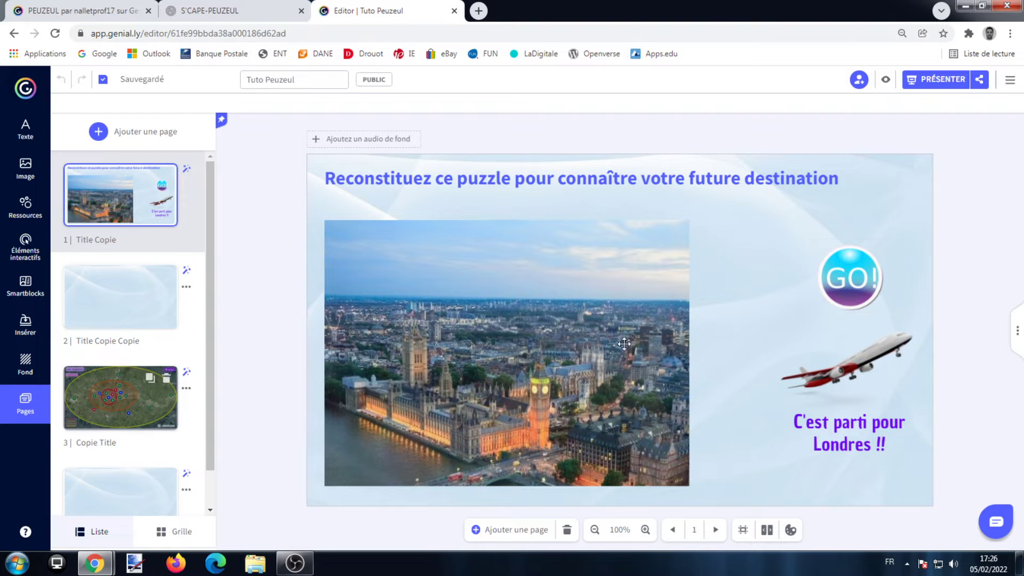
click(120, 397)
click(109, 199)
drag(447, 385, 450, 376)
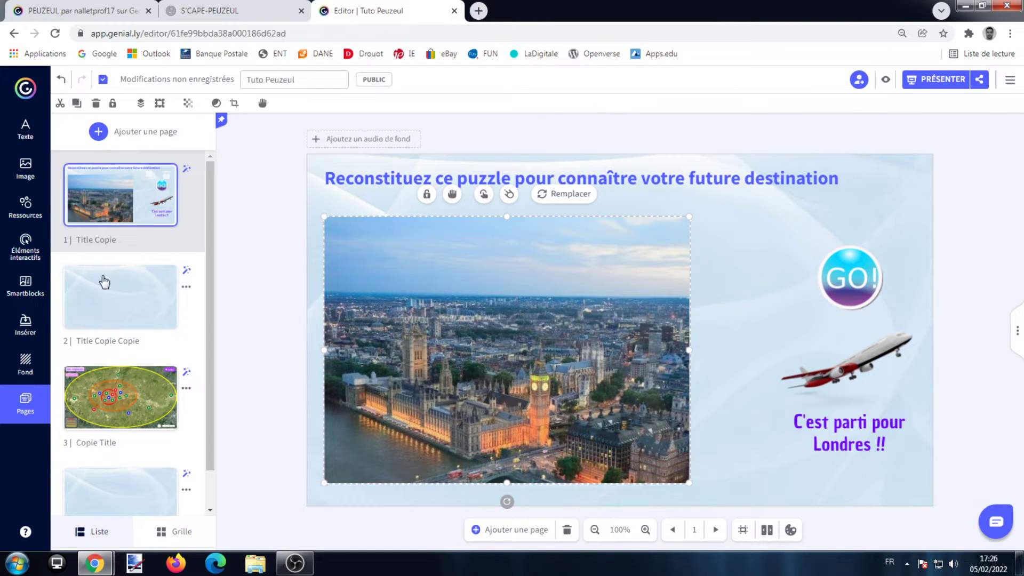
click(35, 415)
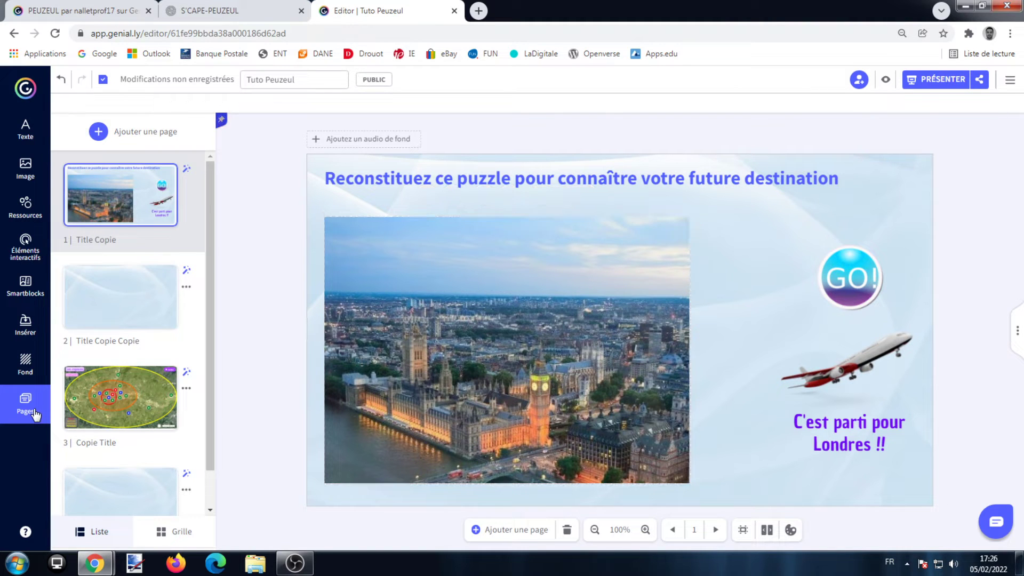
Add the pages "Genially sans titre Copie" and "Page de création" from the PEUZEUL creation to this presentation
click(99, 132)
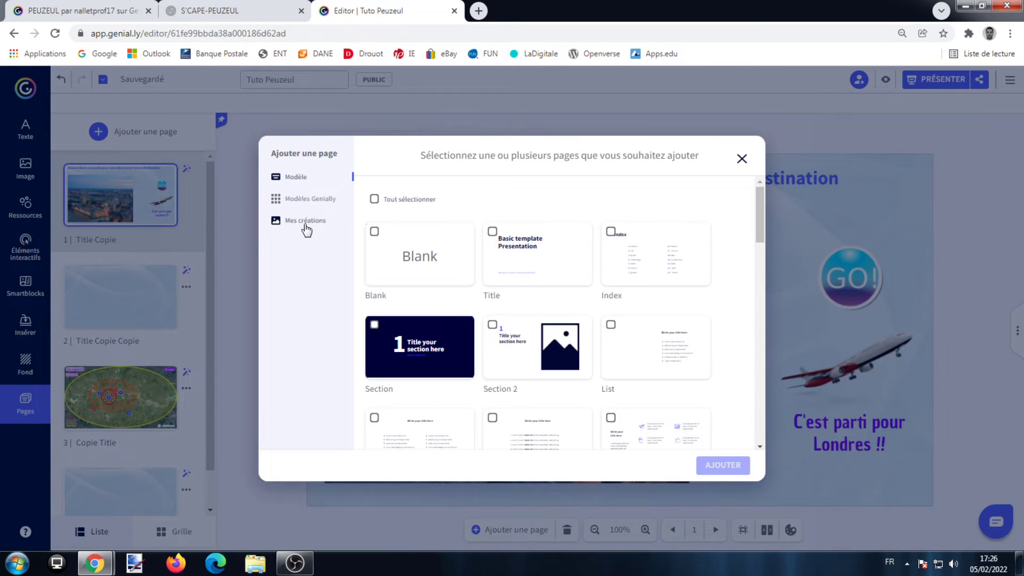
click(305, 221)
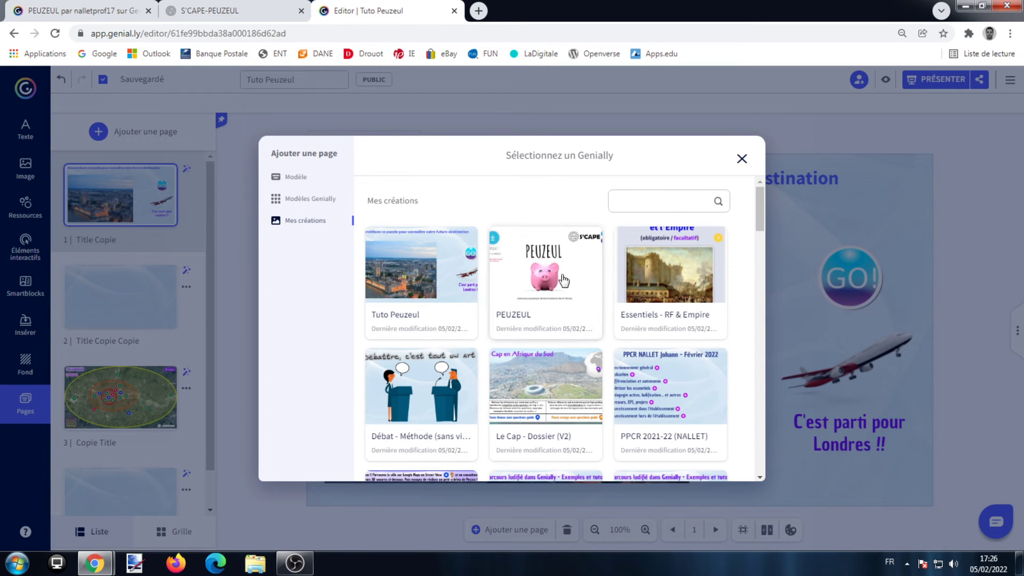
click(556, 277)
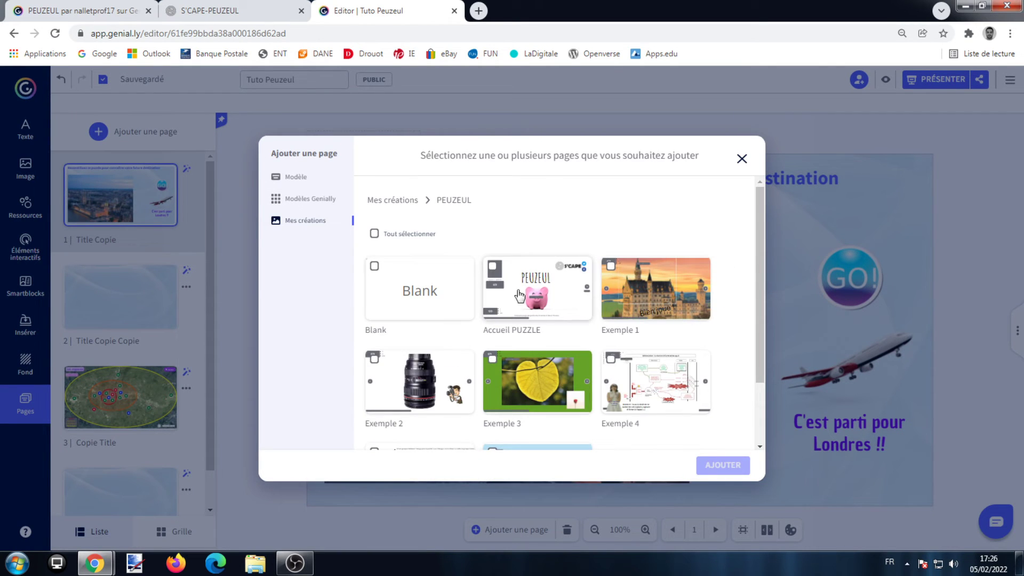
scroll(627, 284, down, 2)
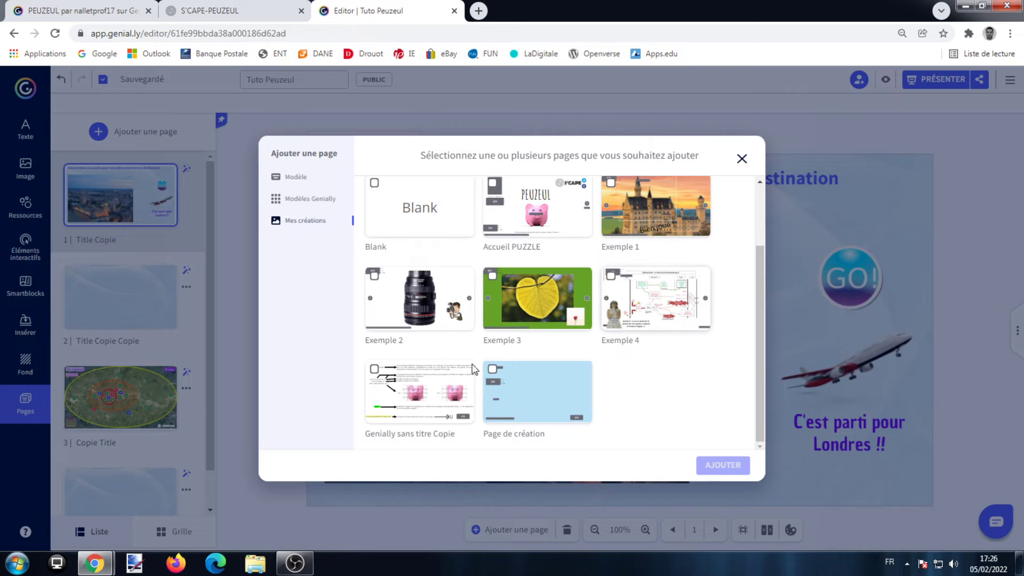
click(375, 371)
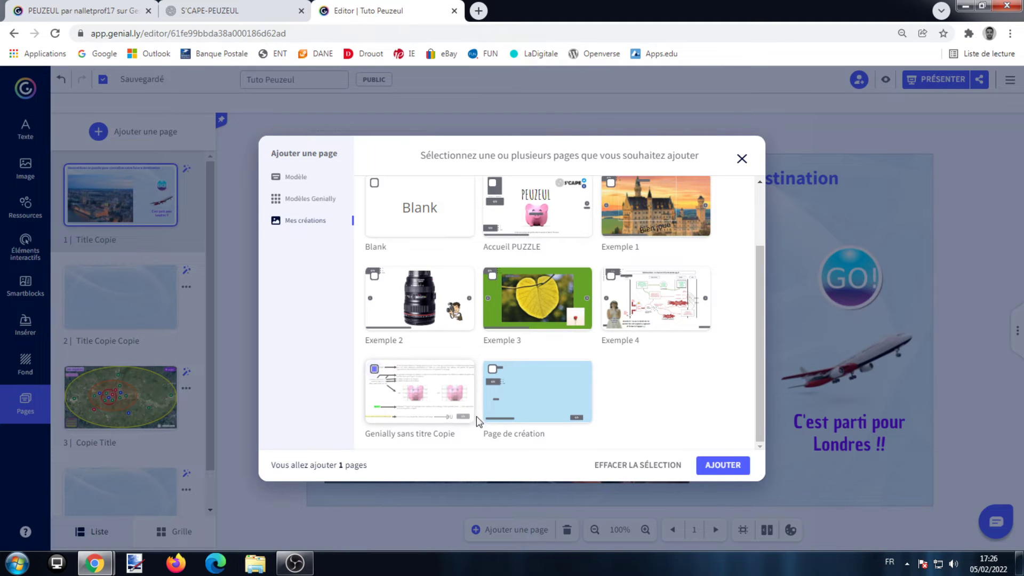
click(492, 369)
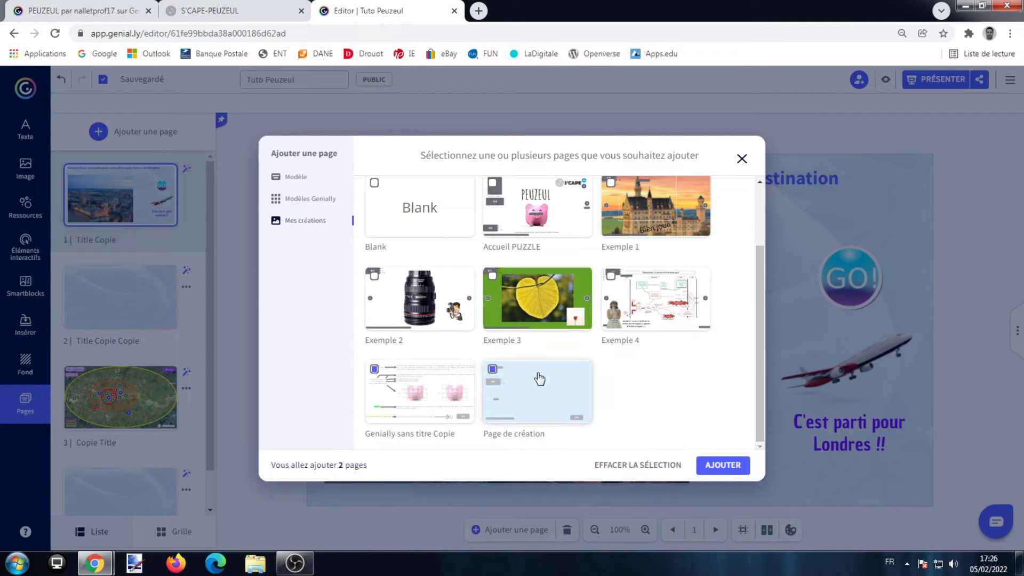
click(724, 464)
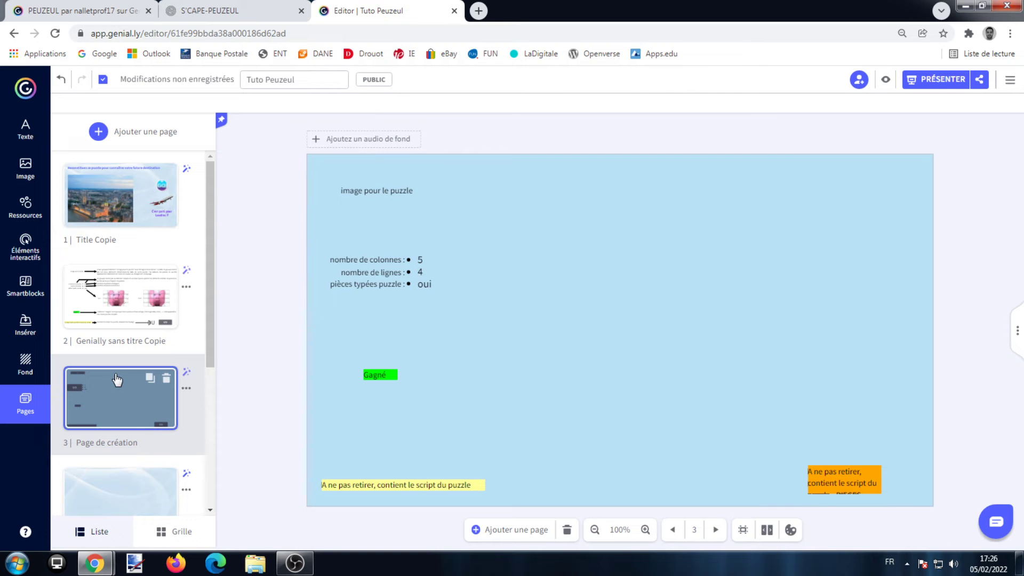
Review the added instruction and creation pages, including how the puzzle image must be grouped
click(126, 297)
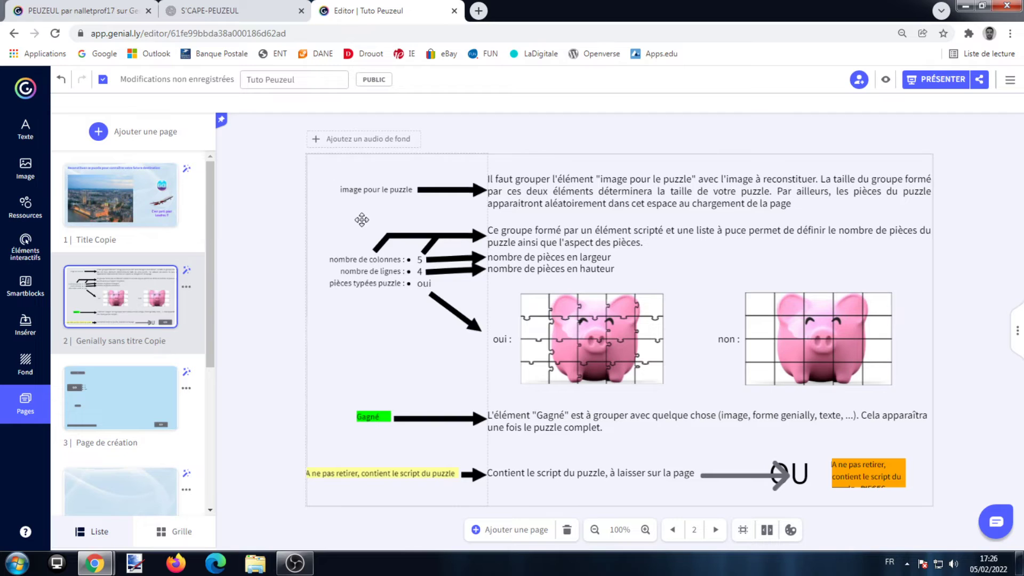
click(127, 387)
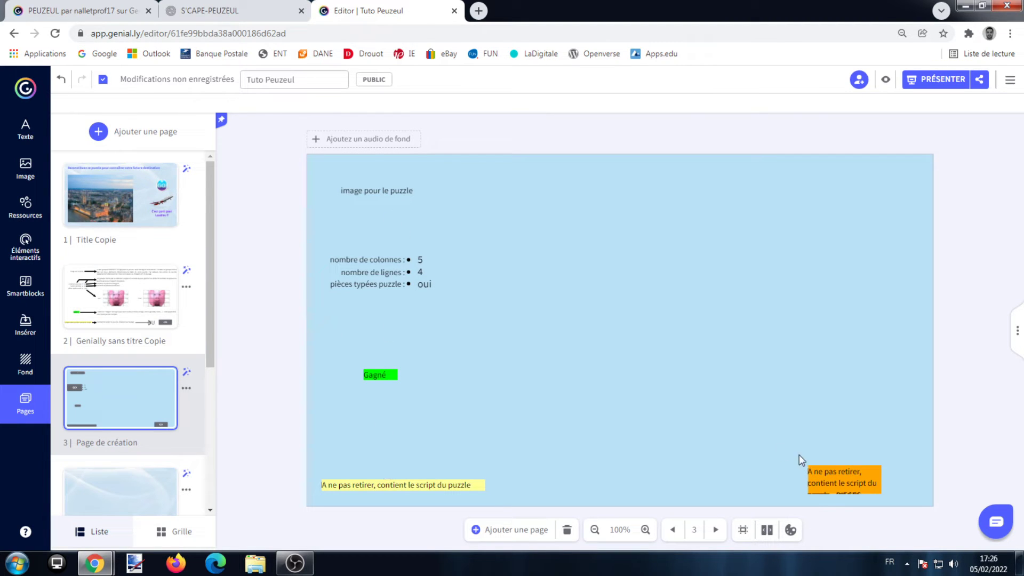
click(121, 195)
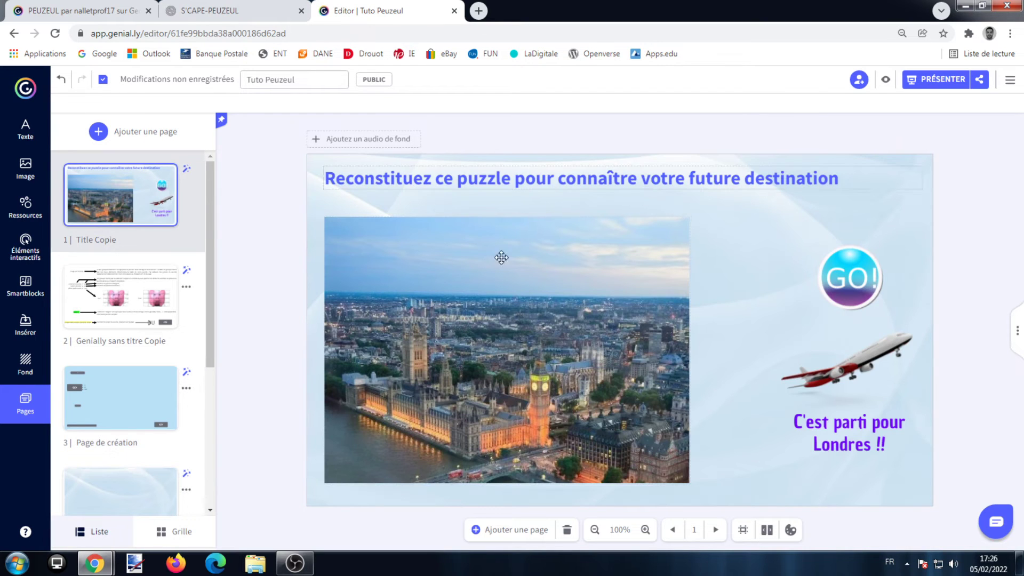
click(147, 297)
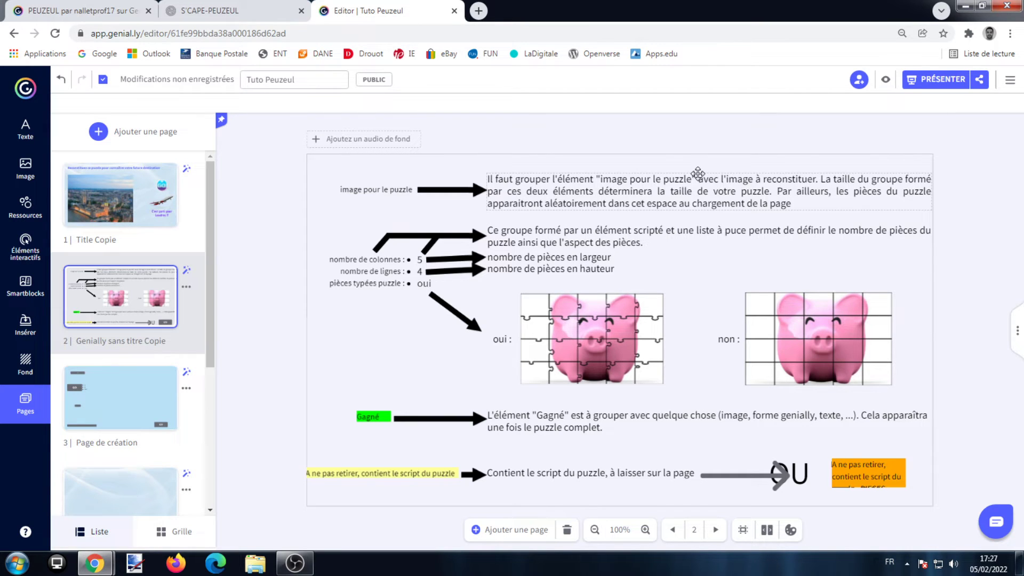
Copy the "image pour le puzzle" element from page 3 to just above page 1's London photo and group it with the photo
click(165, 380)
click(402, 191)
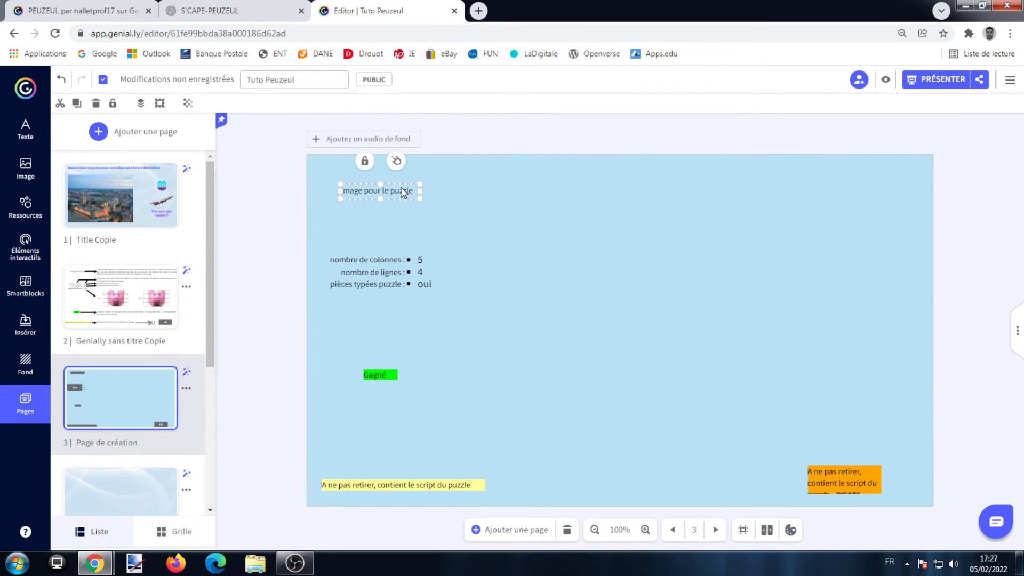
click(76, 102)
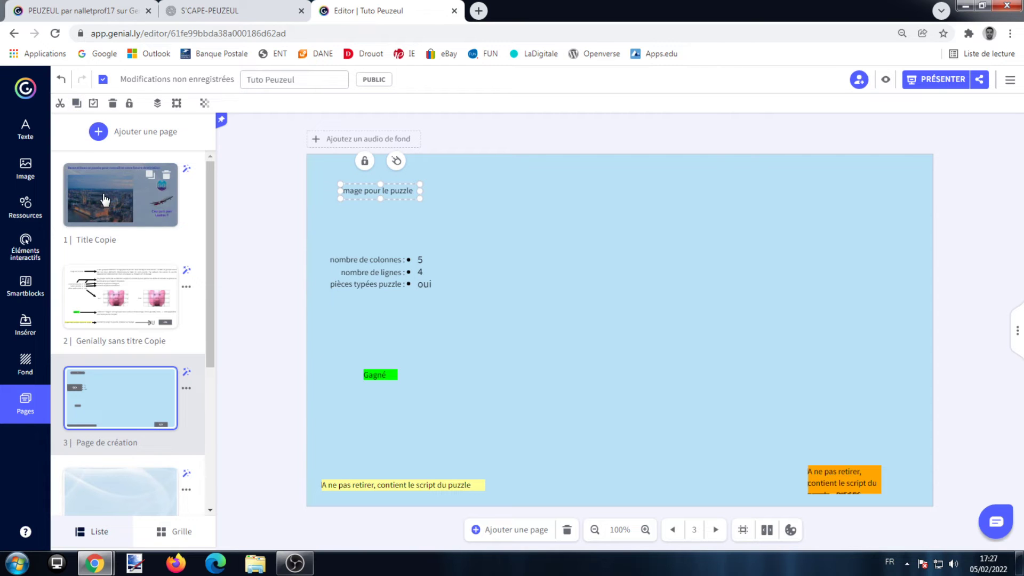
click(105, 200)
click(63, 107)
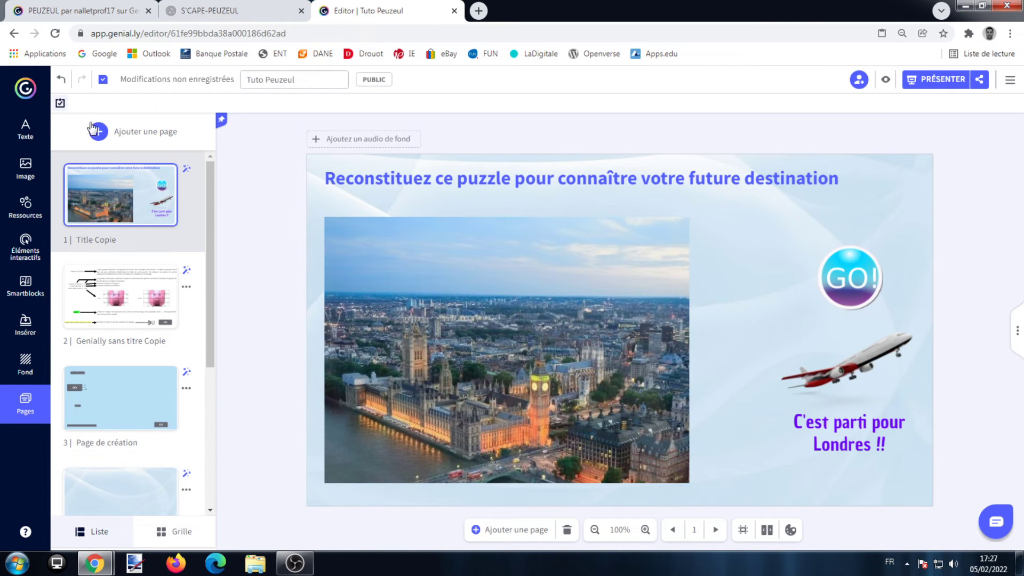
drag(405, 190, 385, 204)
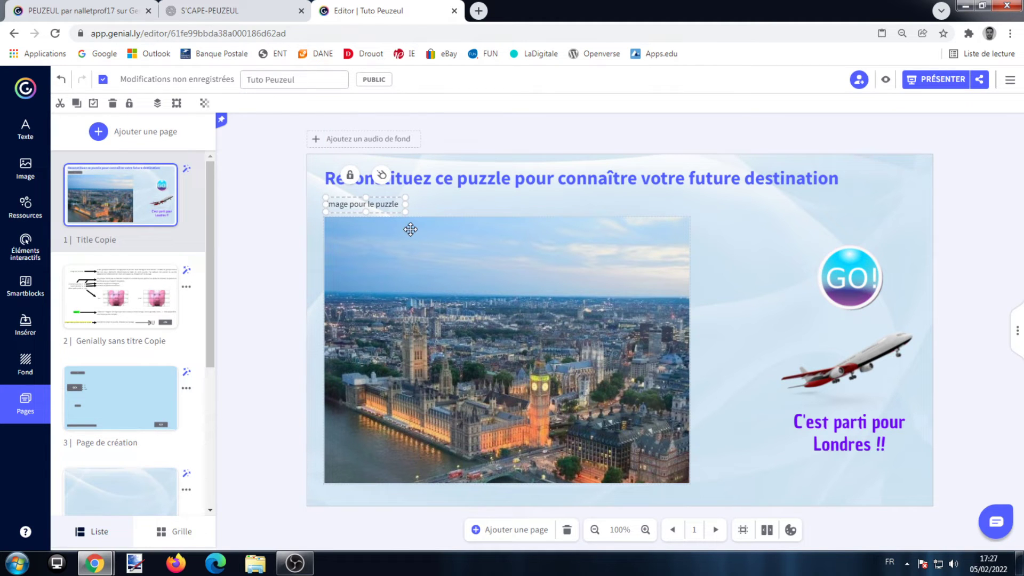
click(437, 296)
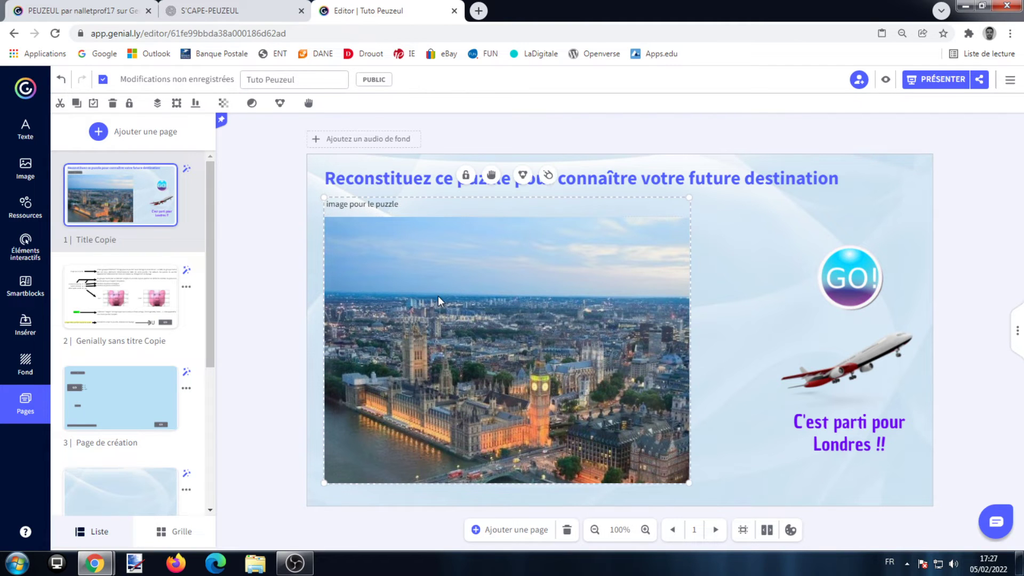
click(718, 264)
Copy the columns, rows and piece-shape settings group from page 3 to page 1, placing it below the "C'est parti pour Londres !!" text
click(120, 296)
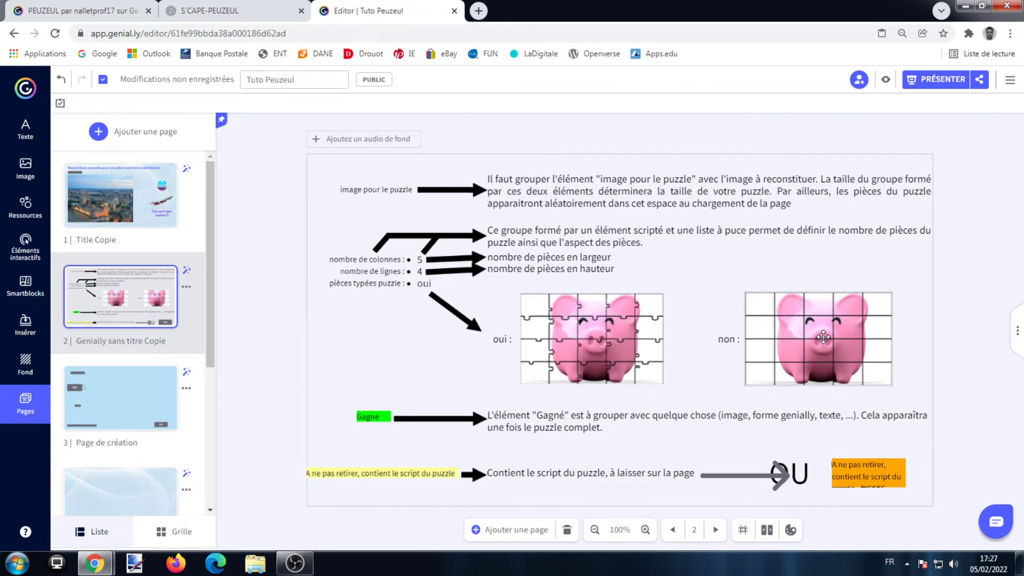
click(149, 377)
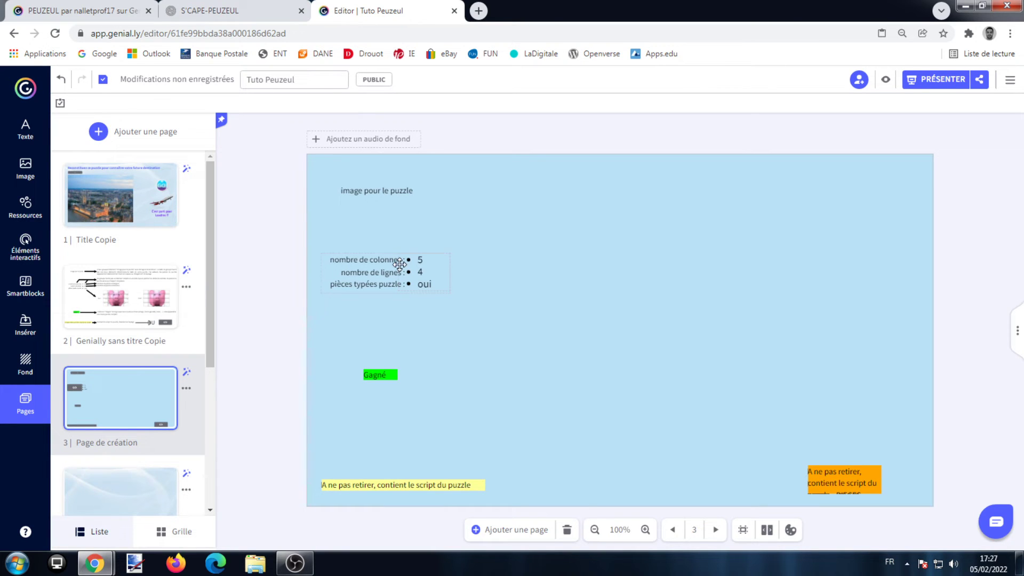
click(400, 264)
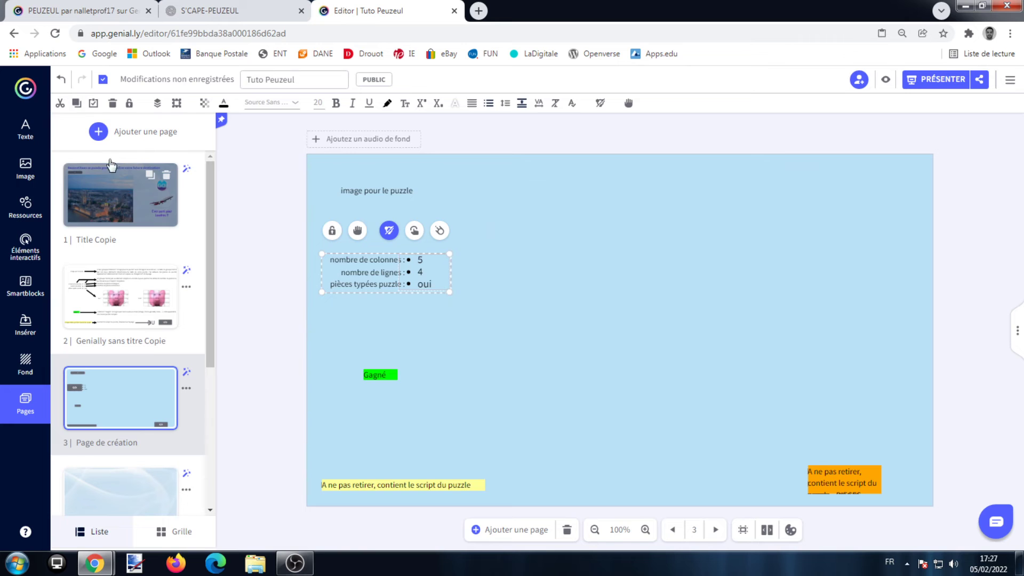
click(118, 181)
key(ctrl+v)
drag(484, 287, 857, 497)
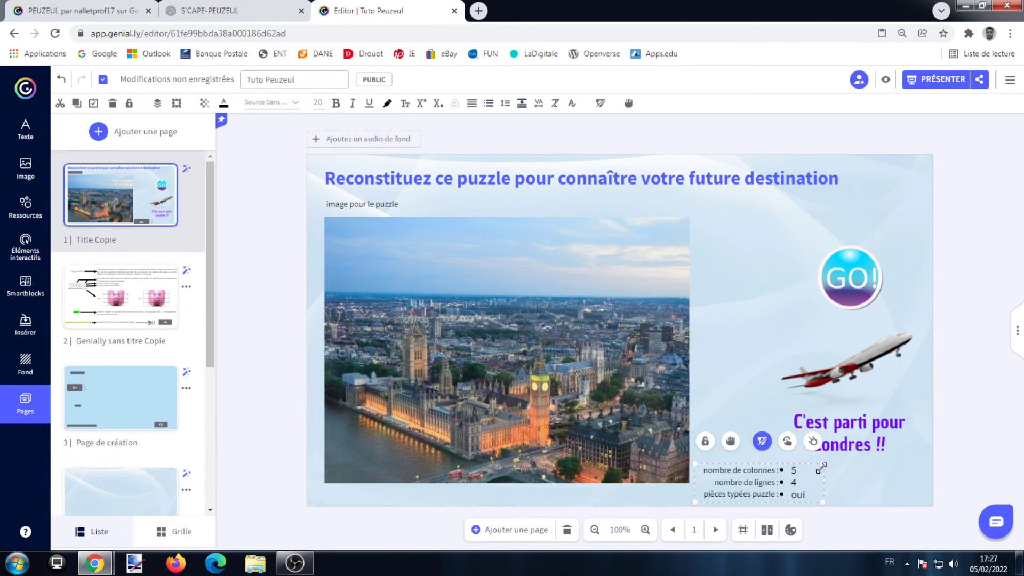
Set the puzzle's number of columns to 2 and its "pièces typées puzzle" option to "non"
double_click(797, 495)
text(non)
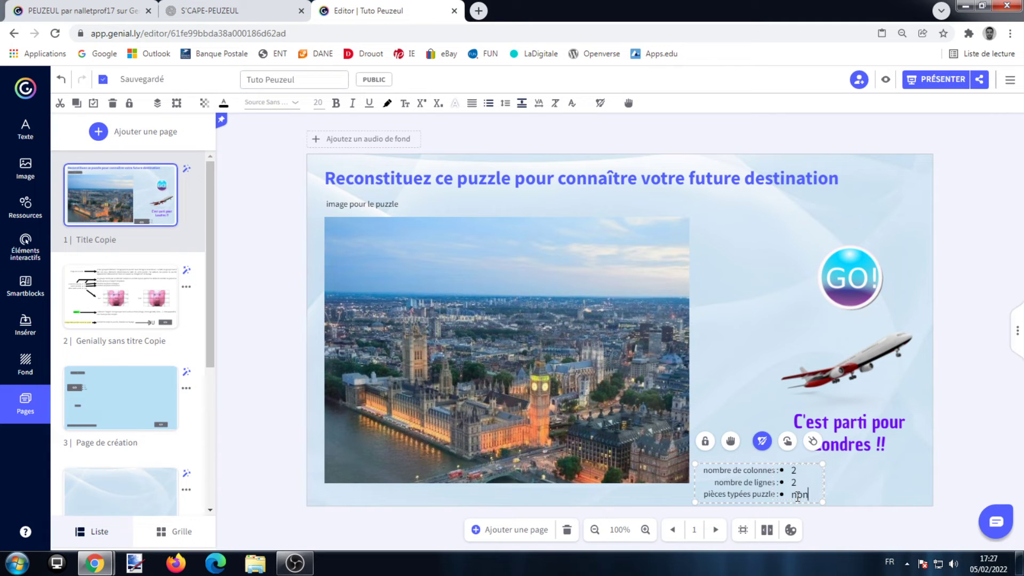
click(912, 488)
Copy the green "Gagné" element from page 3 to page 1, placing it just below the "C'est parti pour Londres !!" text
click(147, 320)
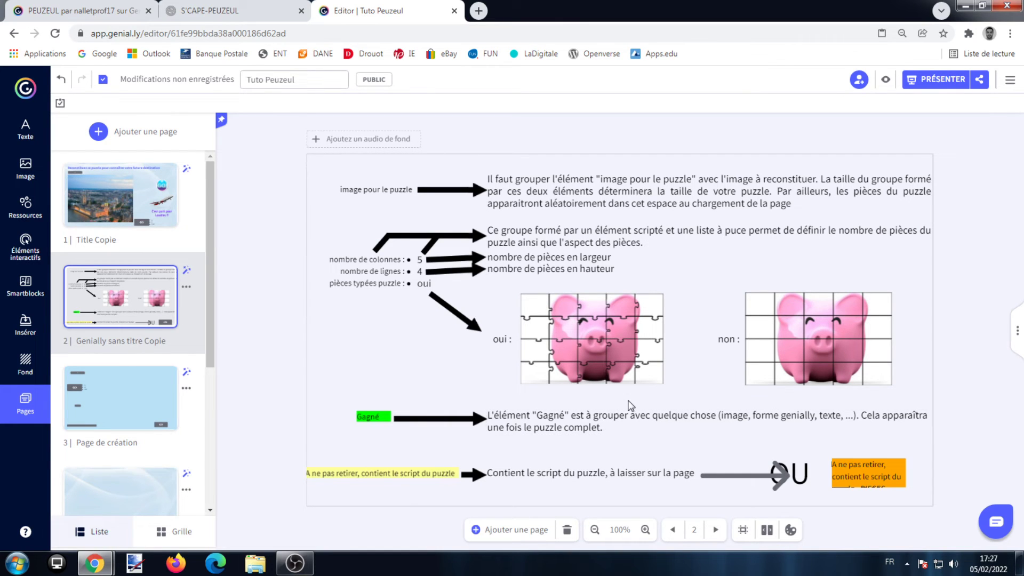
click(119, 399)
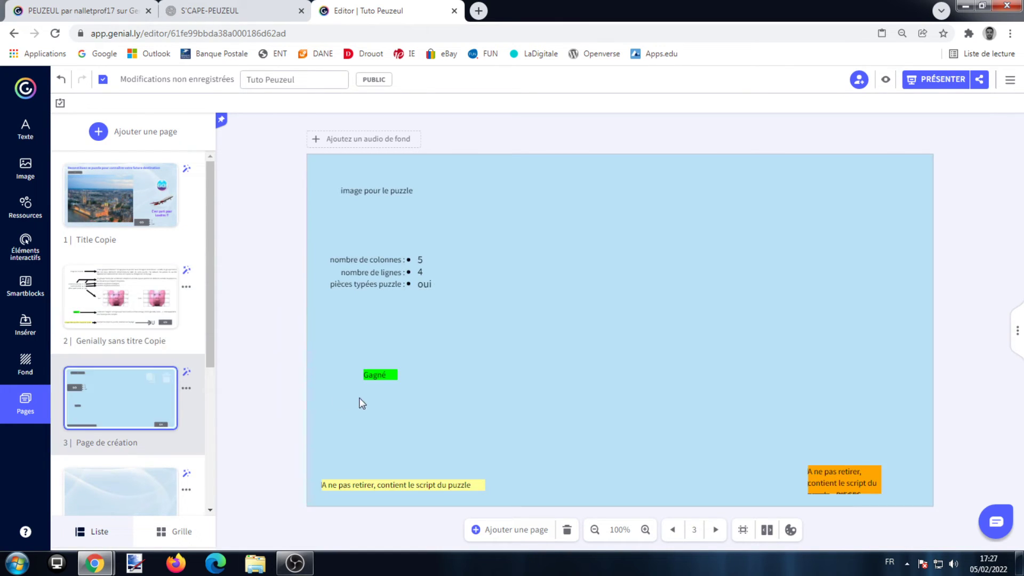
click(385, 374)
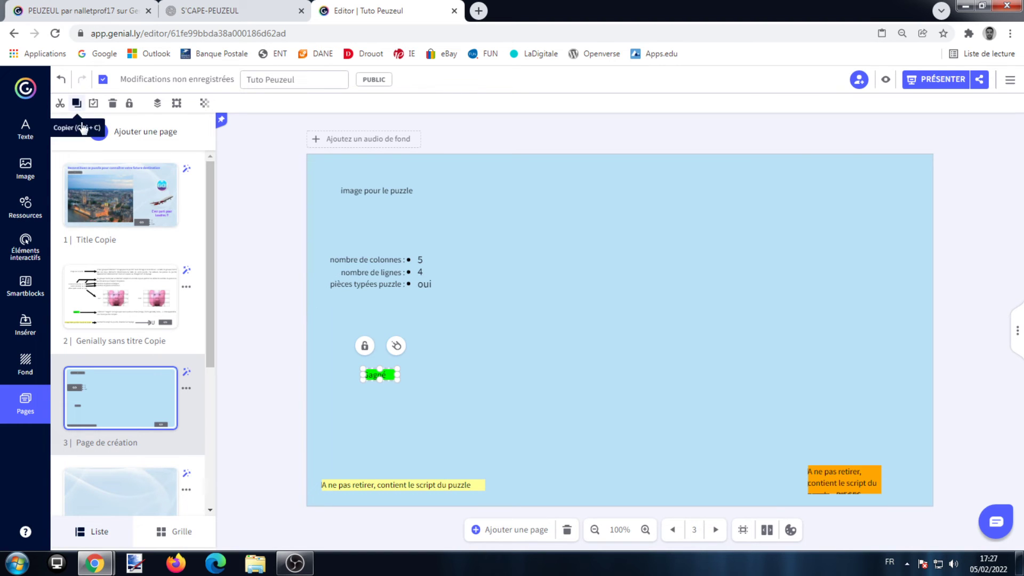
click(105, 196)
click(61, 105)
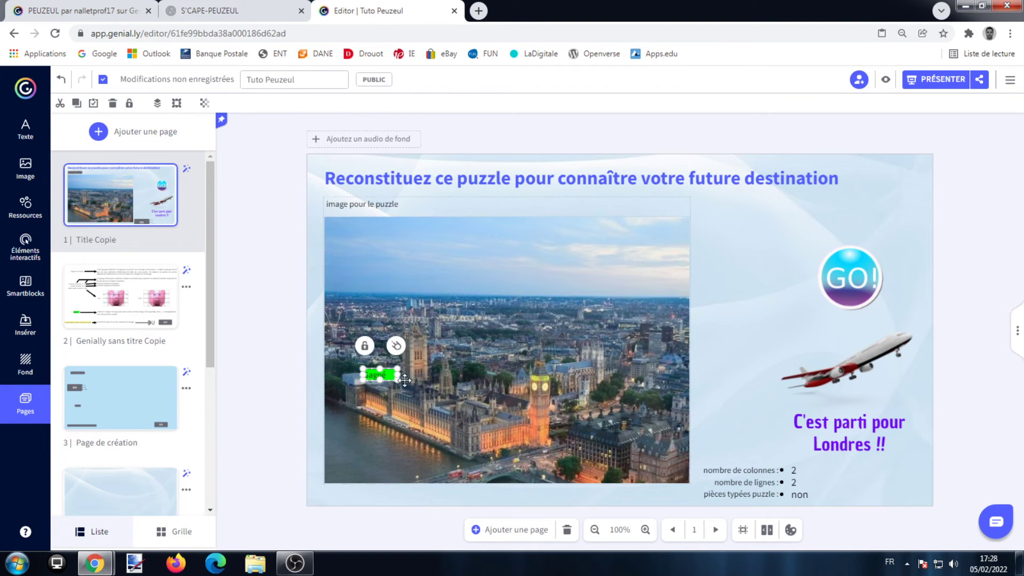
drag(389, 375, 860, 471)
Group the "Gagné" element with the "C'est parti pour Londres !!" text, the airplane image and the GO! button
shift+click(881, 427)
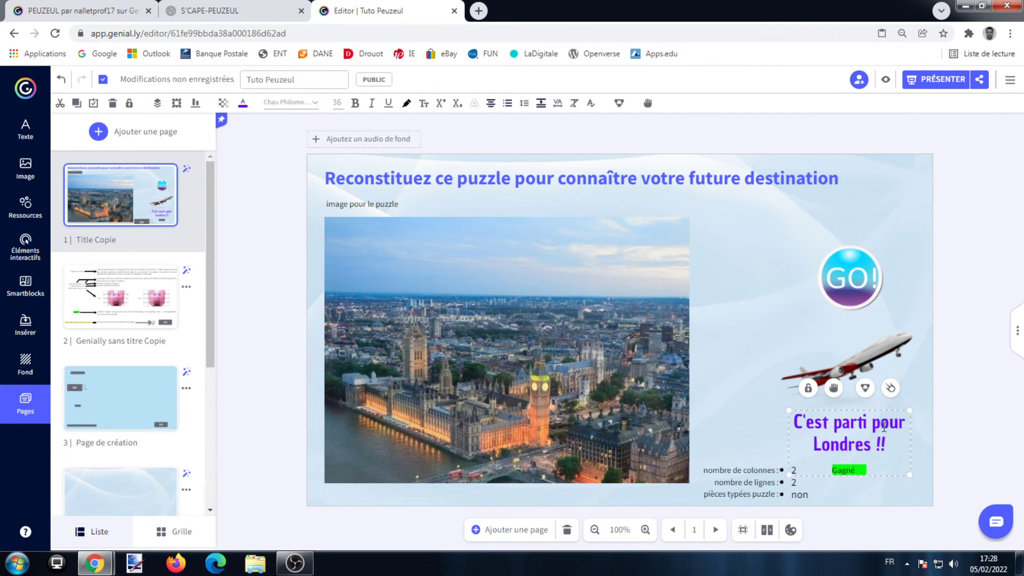
shift+click(878, 361)
shift+click(841, 254)
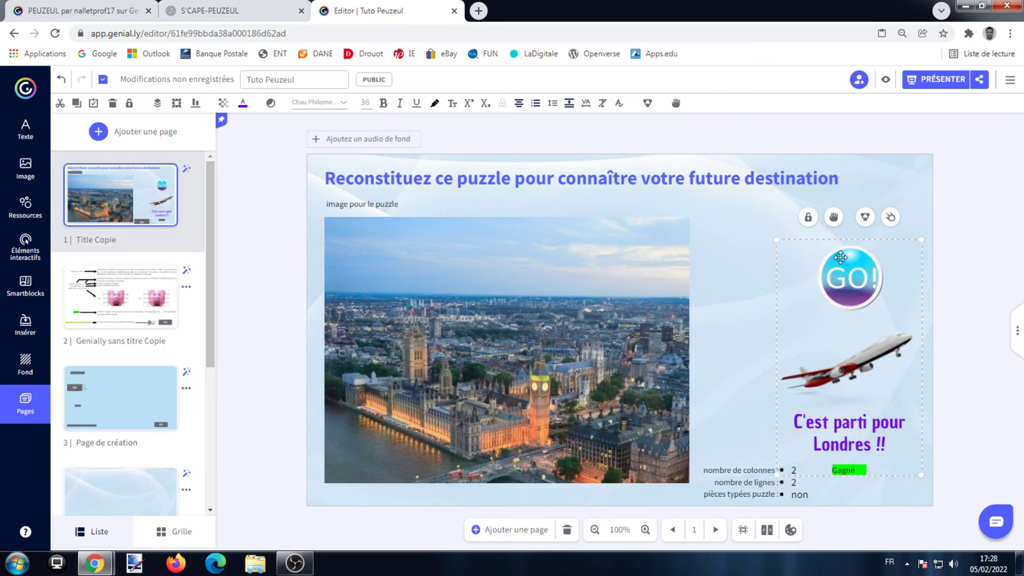
click(865, 218)
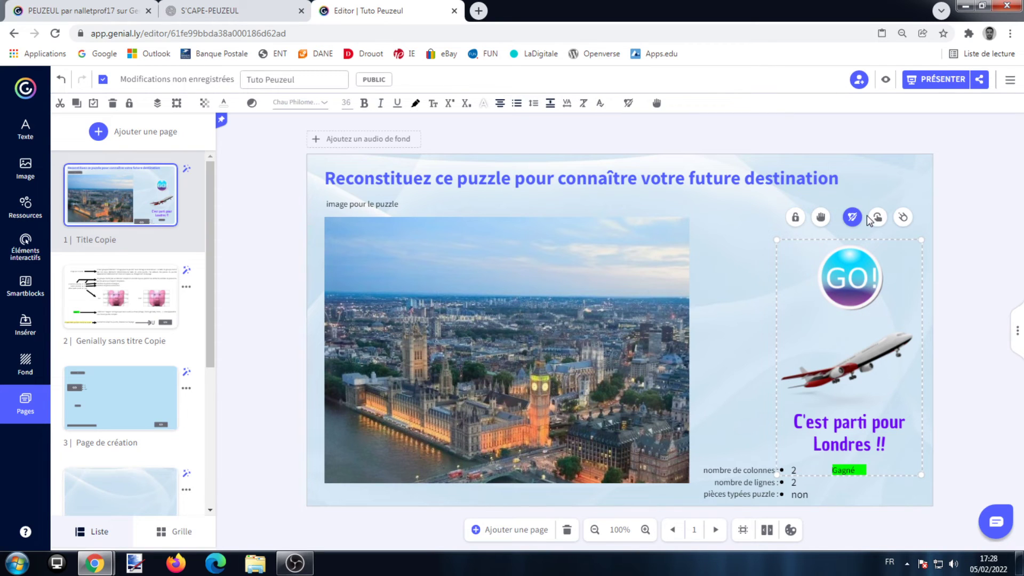
click(972, 285)
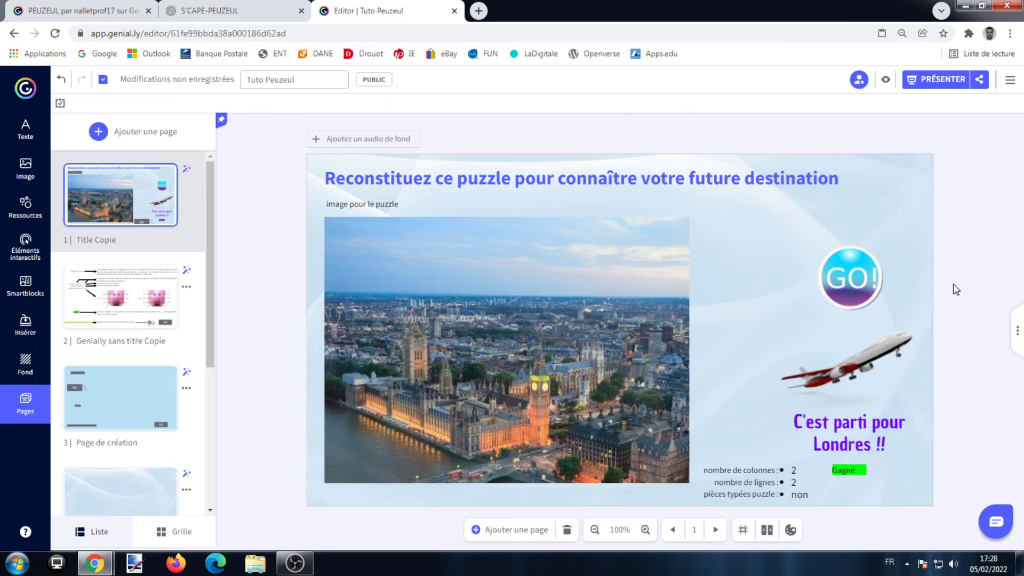
Give the GO! button a go-to-page interactivity leading to the map page and save it
click(861, 277)
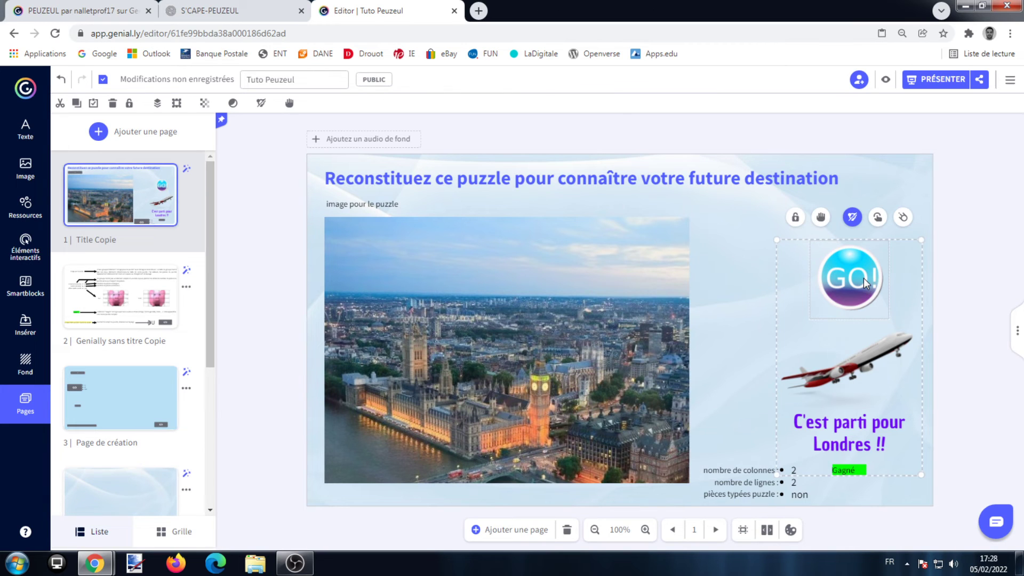
click(877, 217)
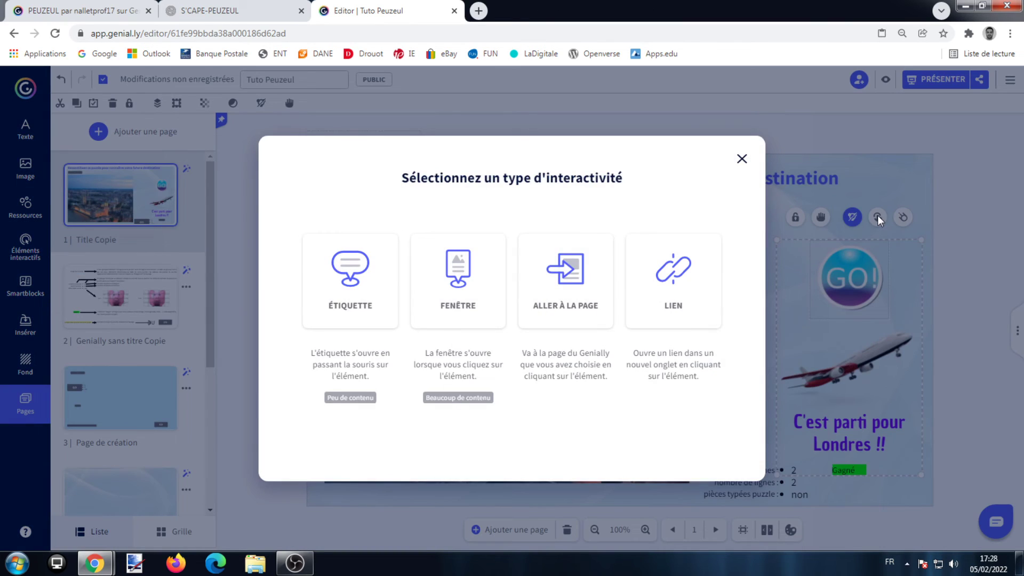
click(597, 283)
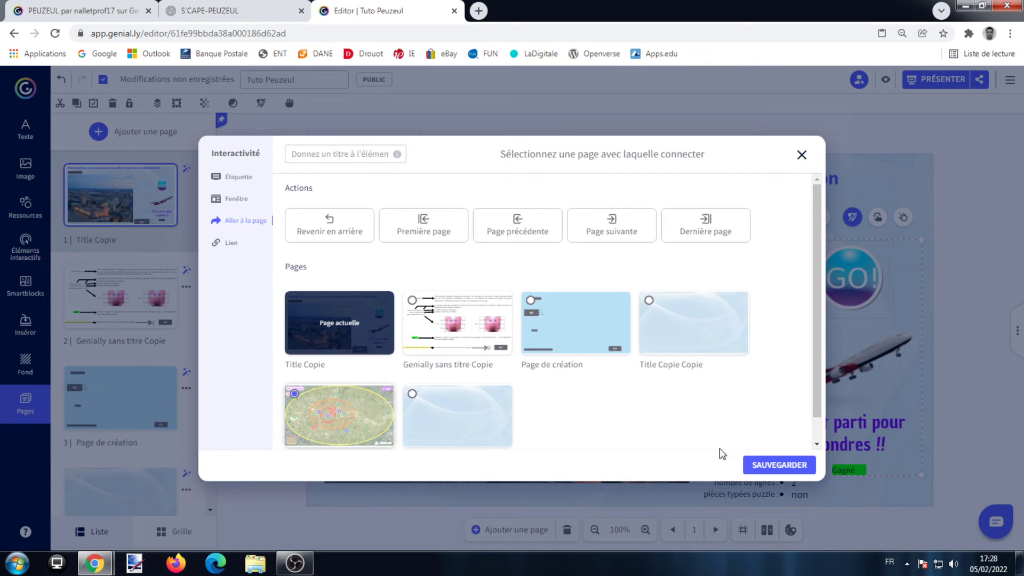
click(758, 462)
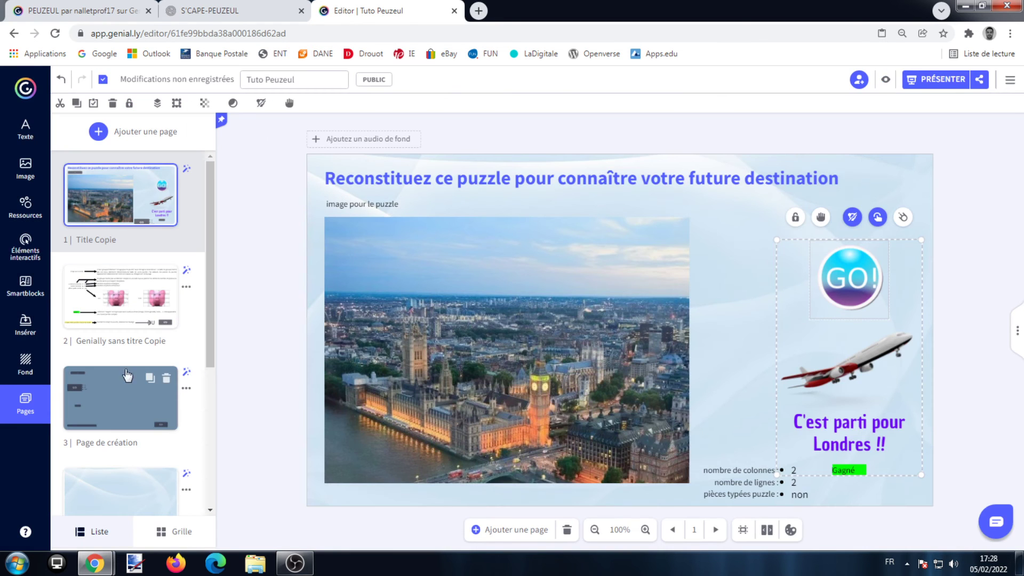
Copy the yellow "A ne pas retirer, contient le script du puzzle" element from page 3 to page 1, placing it just below the London photo
click(134, 314)
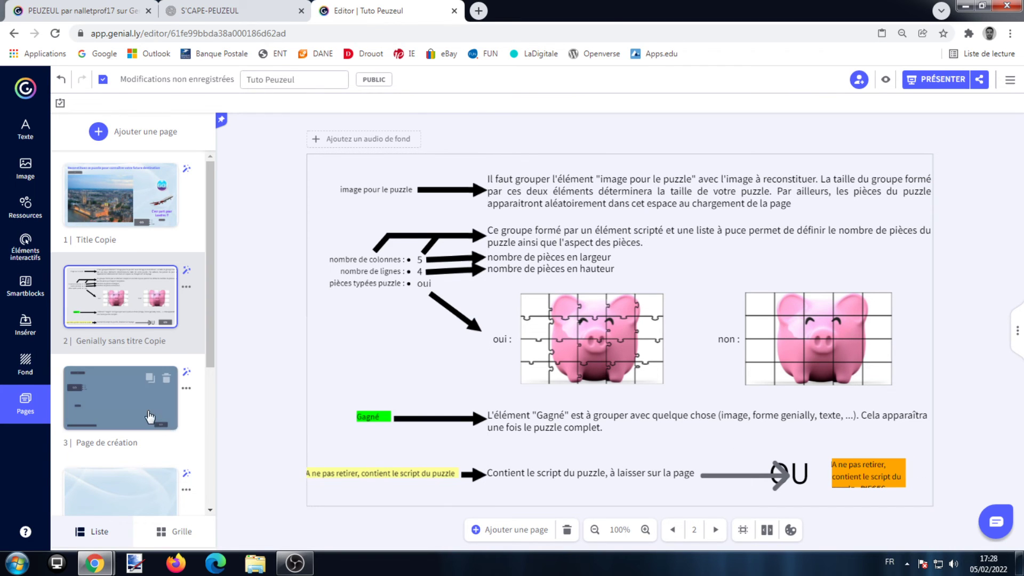
click(176, 412)
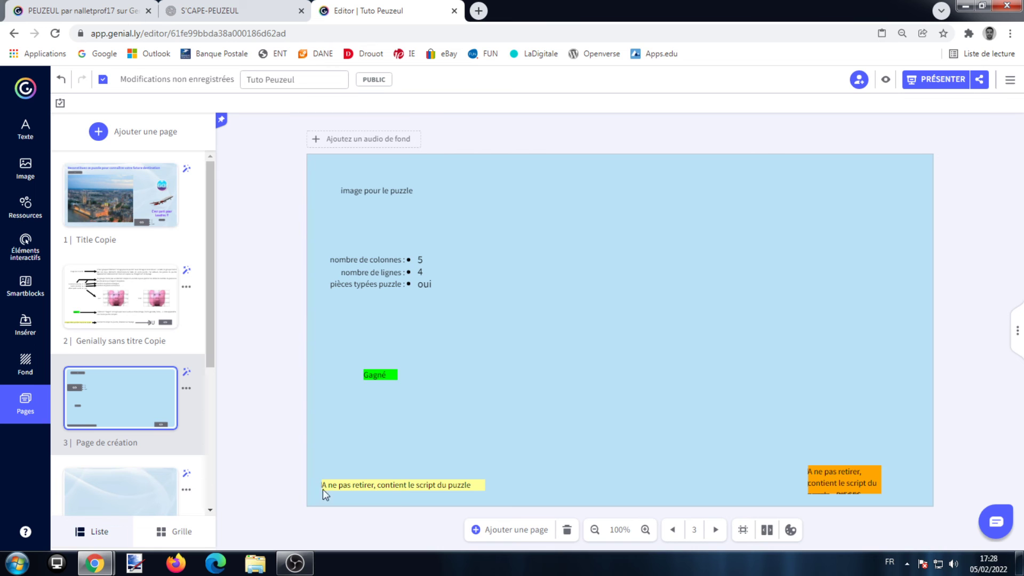
click(398, 485)
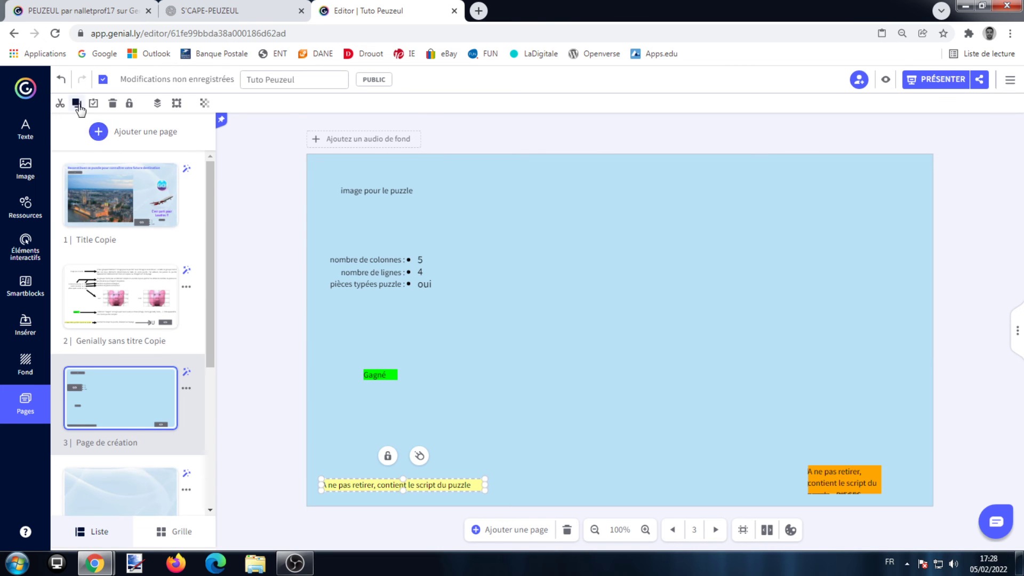
click(109, 206)
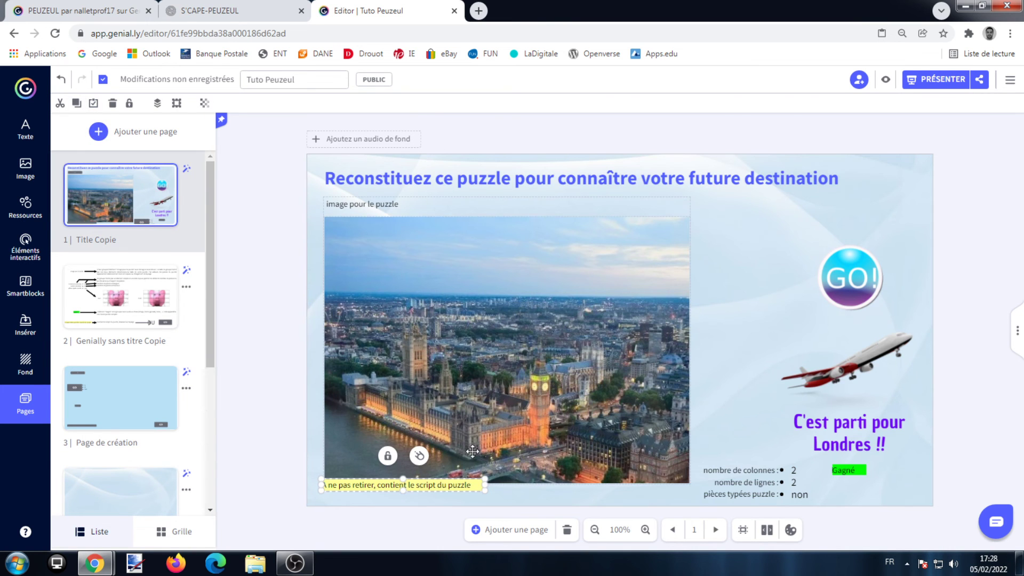
drag(441, 486, 444, 498)
click(952, 351)
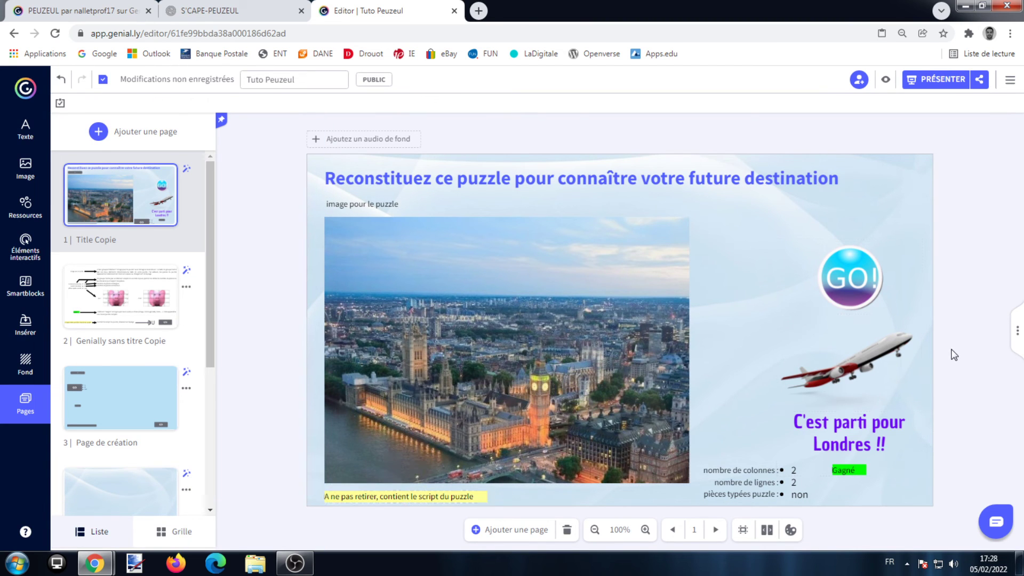